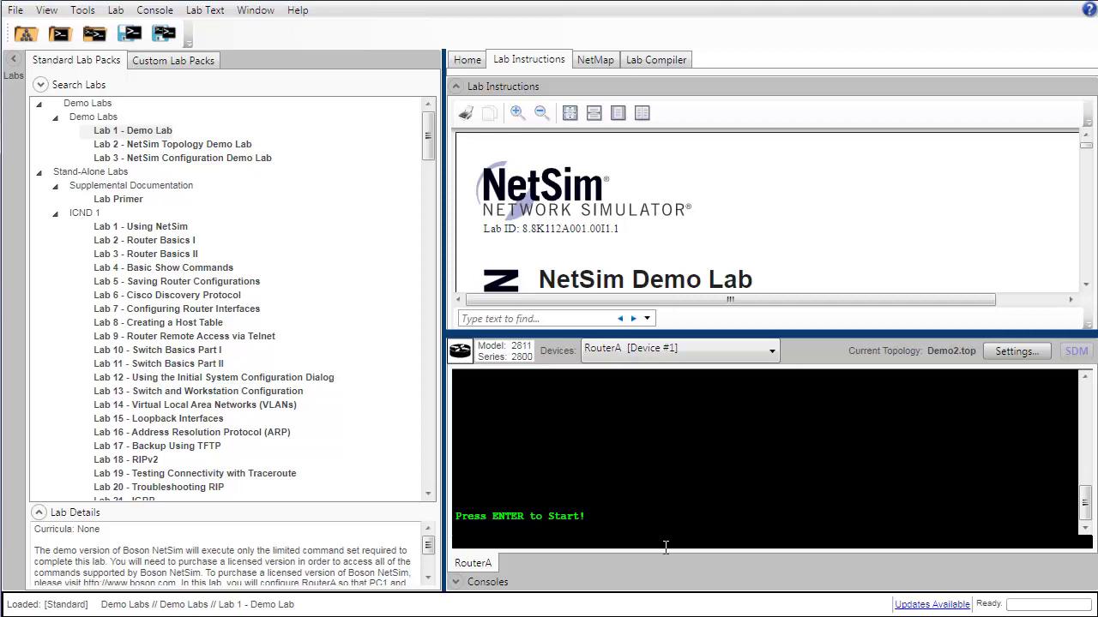
Collapse the Labs navigator and show the Demo2.top network map with its NetMap menu
{"action": "left_click", "coordinate": [14, 60]}
{"action": "left_click", "coordinate": [180, 60]}
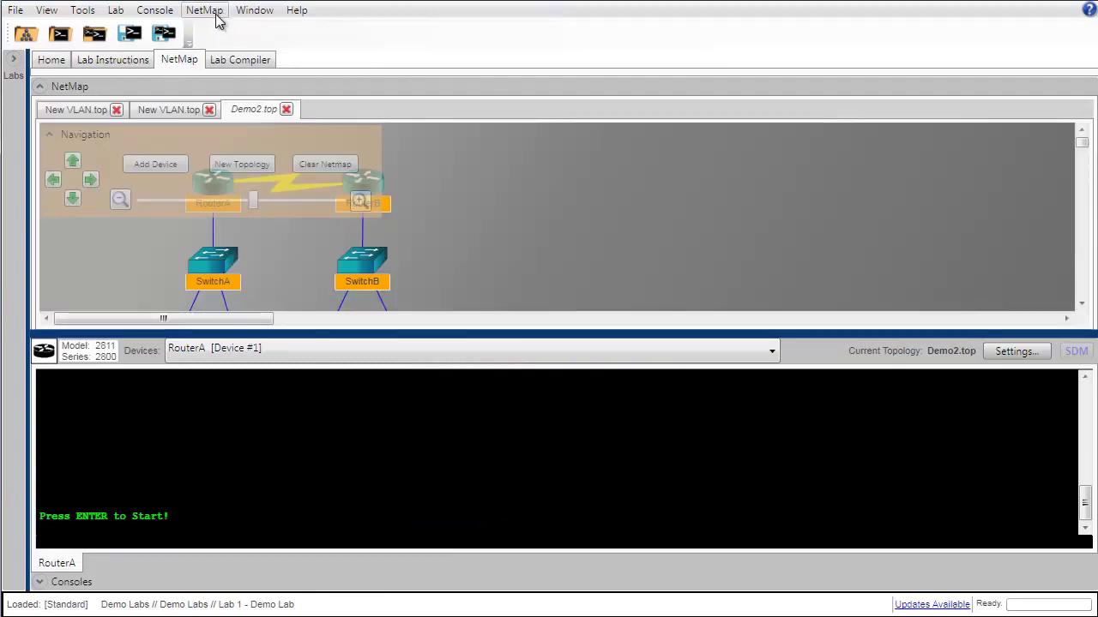
{"action": "left_click", "coordinate": [205, 10]}
Create a blank topology and place a 2960-8TC-L switch named HQ on it
{"action": "left_click", "coordinate": [154, 75]}
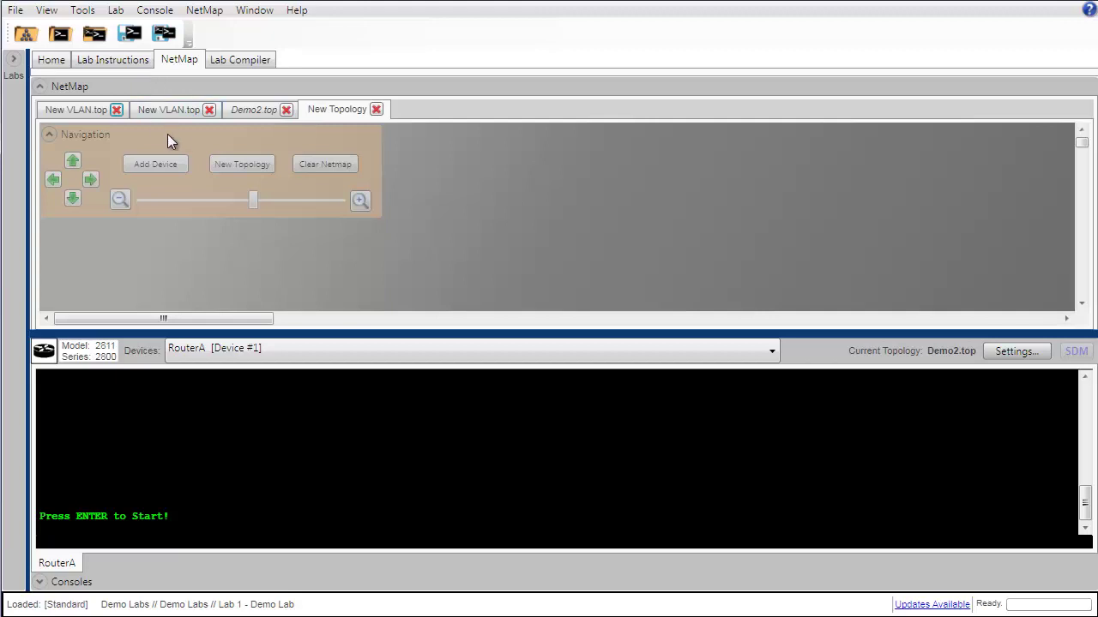
{"action": "left_click", "coordinate": [167, 167]}
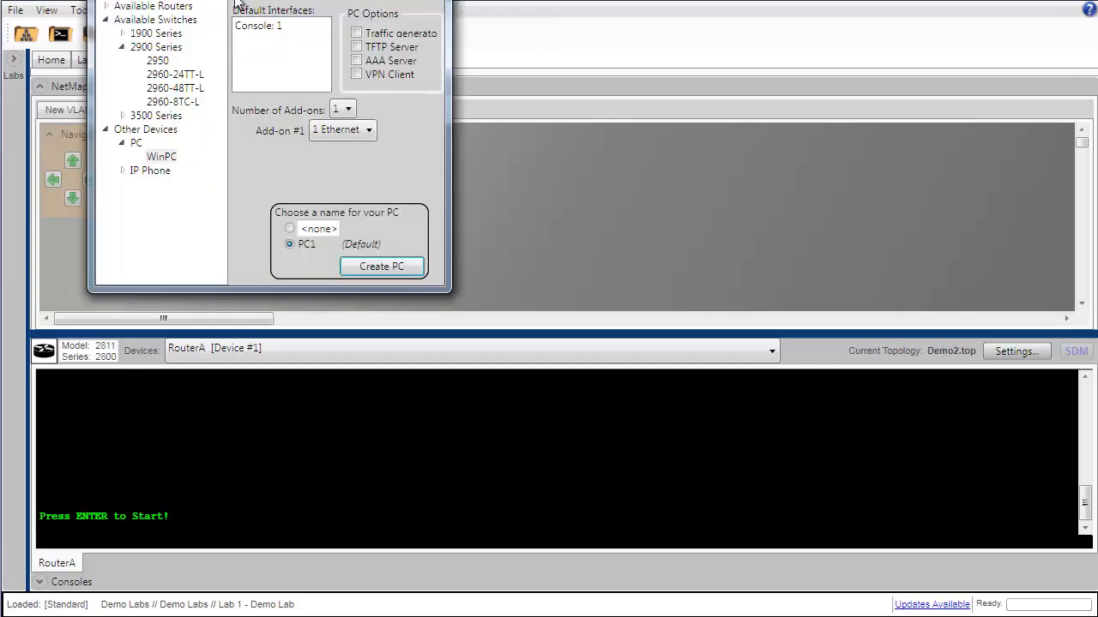
{"action": "left_click_drag", "start_coordinate": [377, 86], "coordinate": [489, 101]}
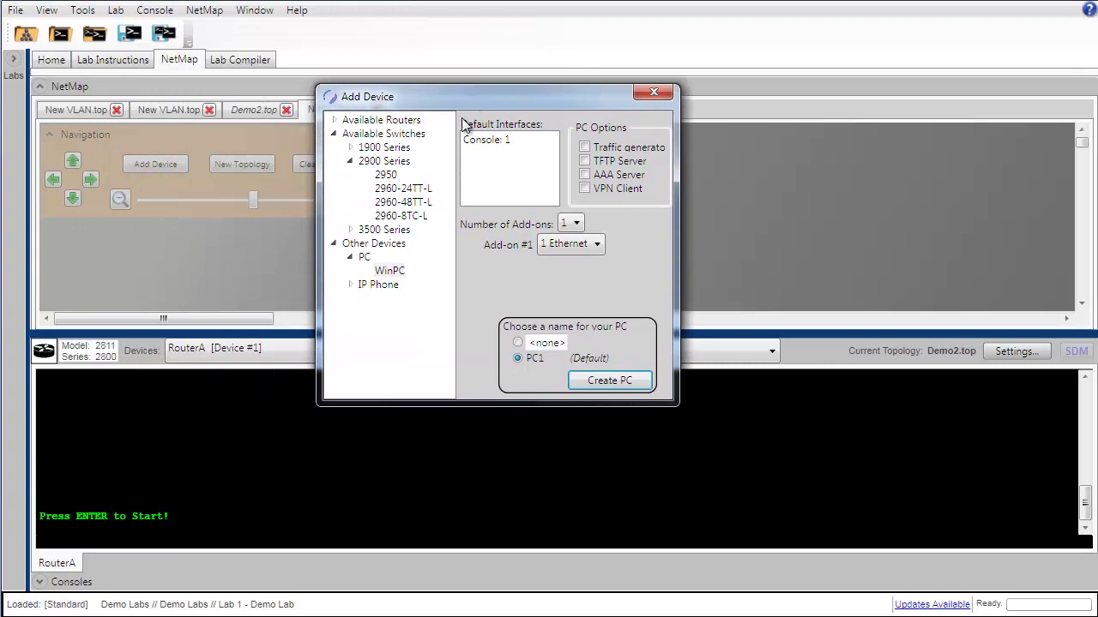
{"action": "left_click", "coordinate": [396, 216]}
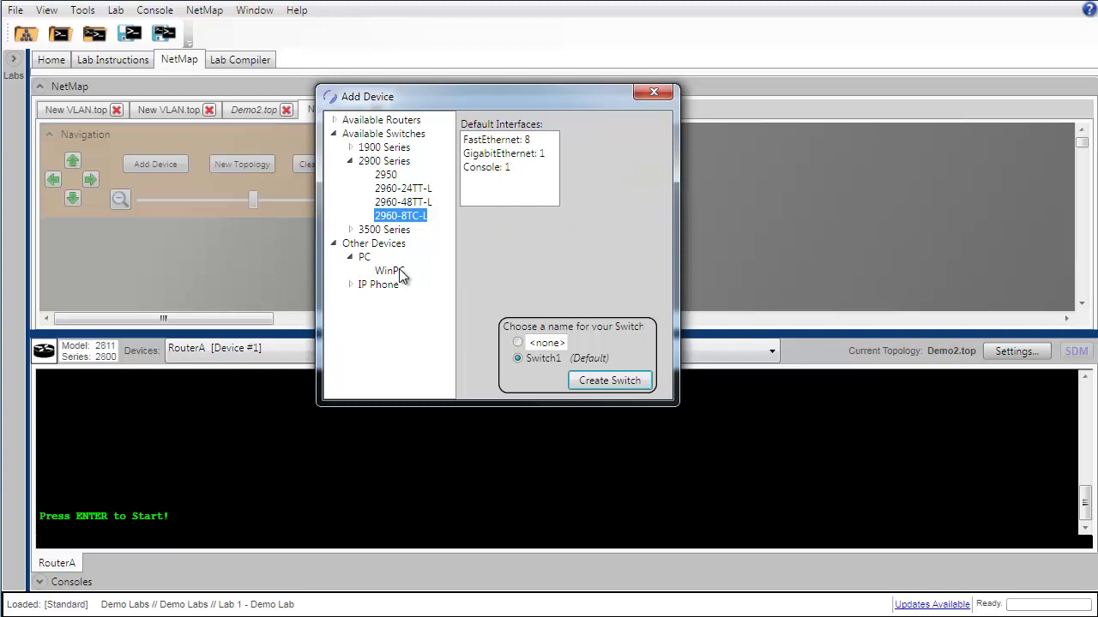
{"action": "left_click", "coordinate": [518, 343]}
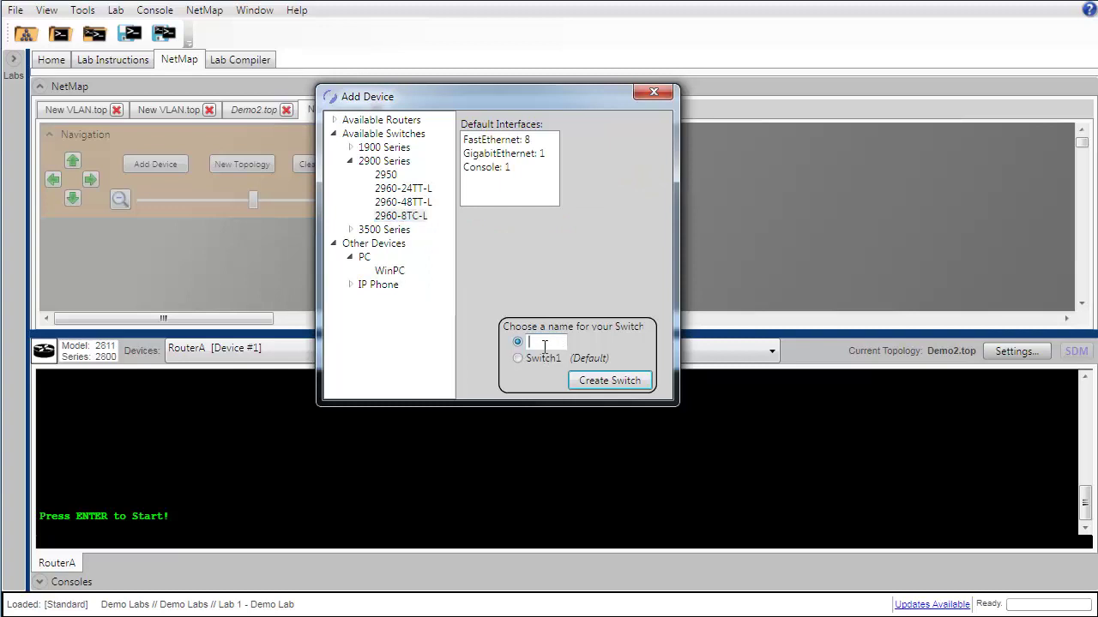
{"action": "type", "text": "HQ"}
{"action": "left_click", "coordinate": [605, 382]}
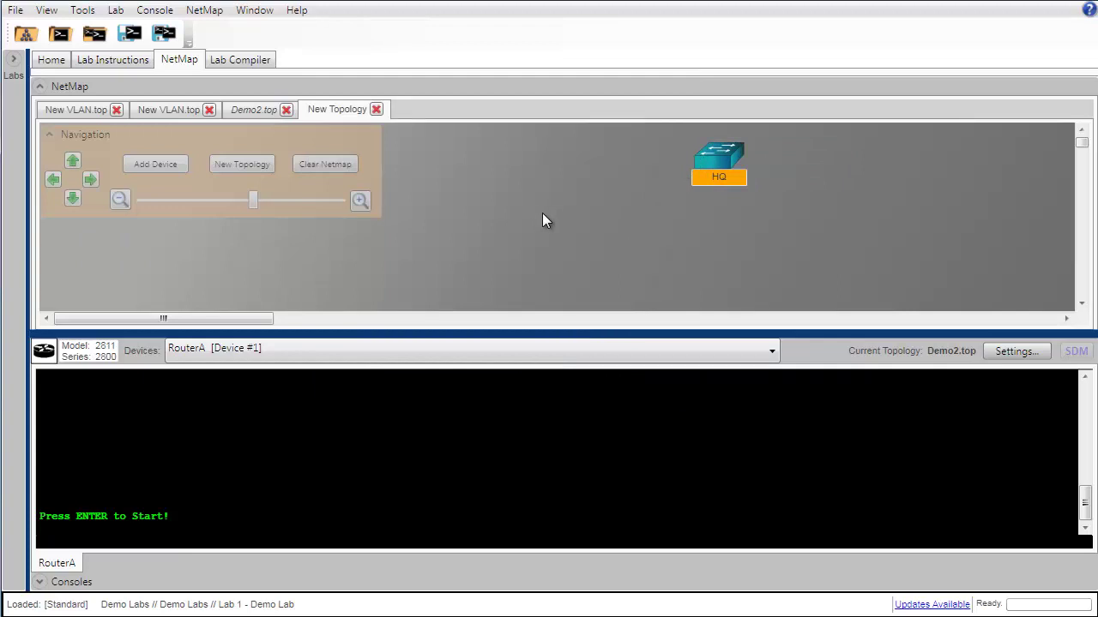
Add WinPCs named Actg1, Actg2, Mkt1, Mkt2, Hr1 and Hr2 to the map
{"action": "left_click", "coordinate": [162, 163]}
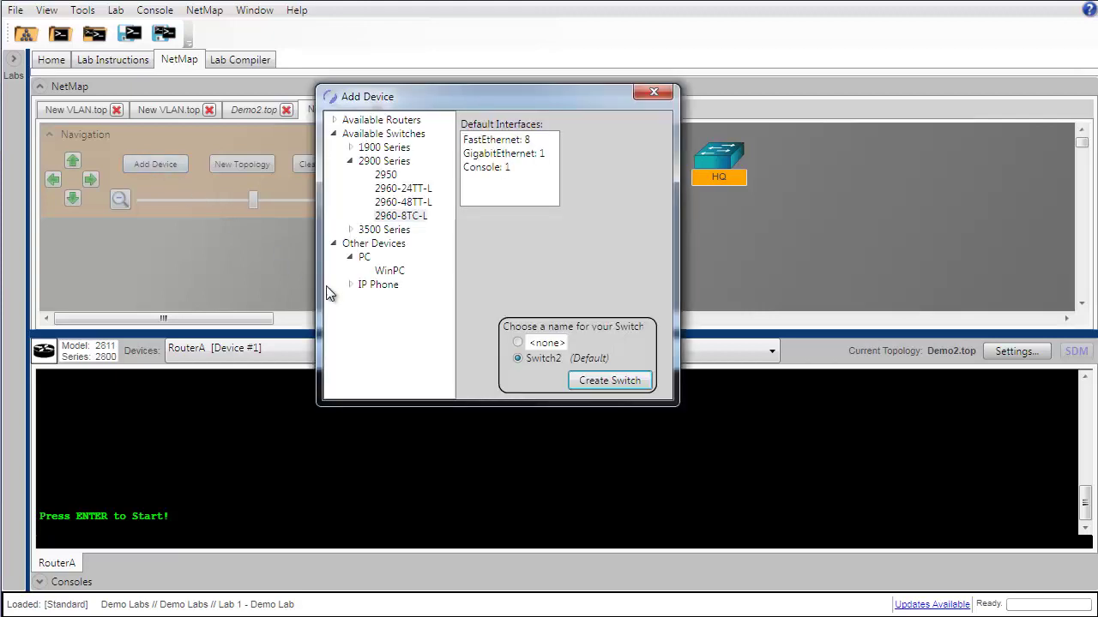
{"action": "left_click", "coordinate": [390, 273]}
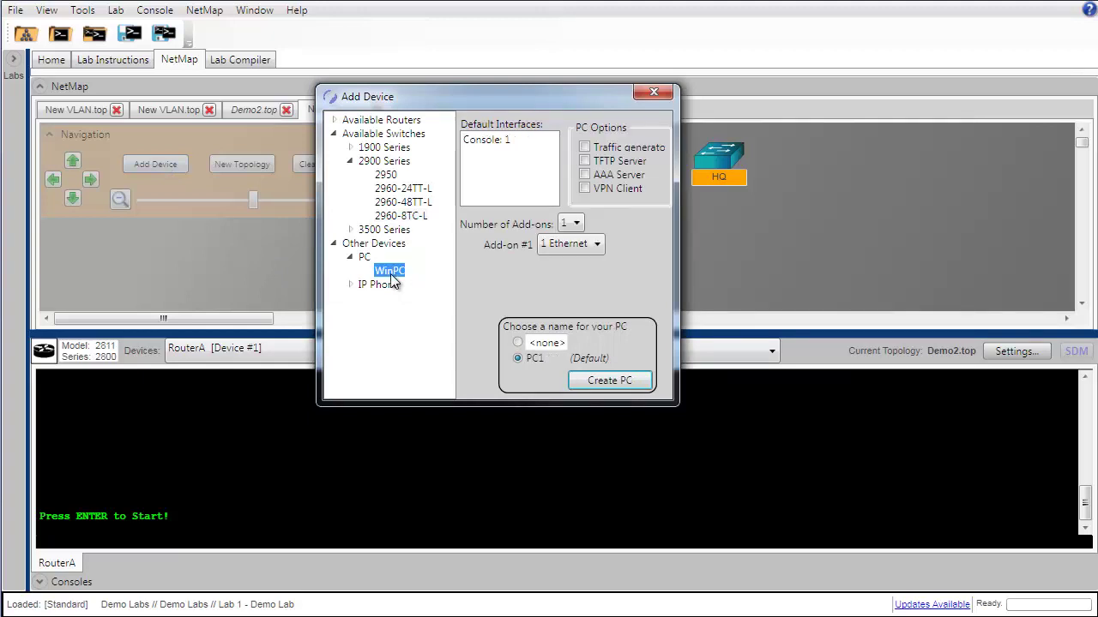
{"action": "left_click", "coordinate": [548, 343]}
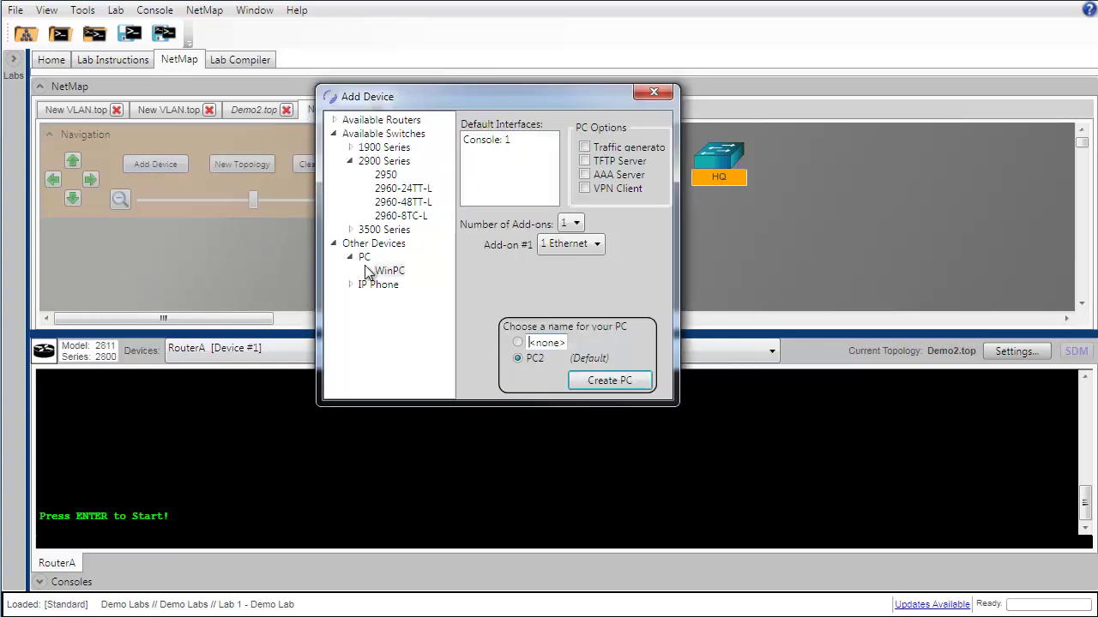
{"action": "left_click", "coordinate": [599, 383]}
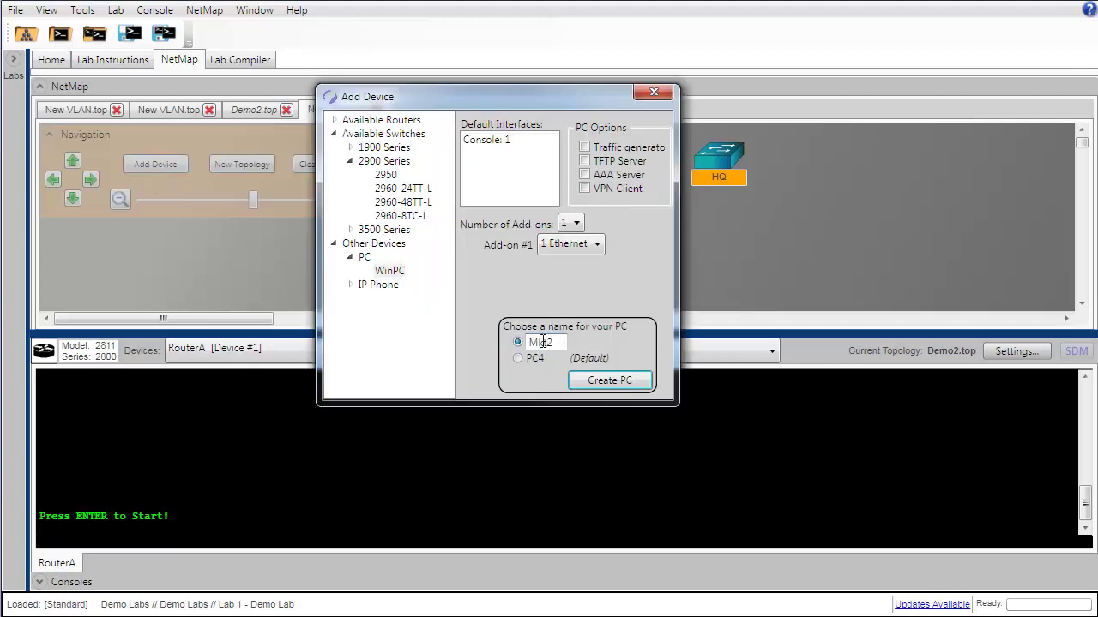
{"action": "left_click", "coordinate": [610, 380]}
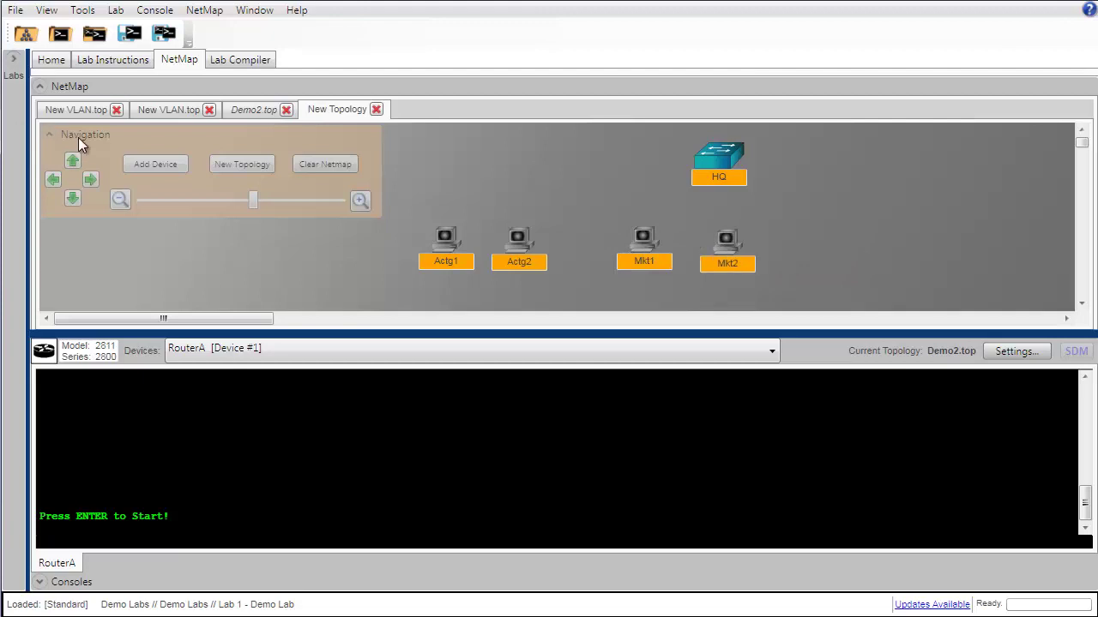
{"action": "left_click", "coordinate": [157, 182]}
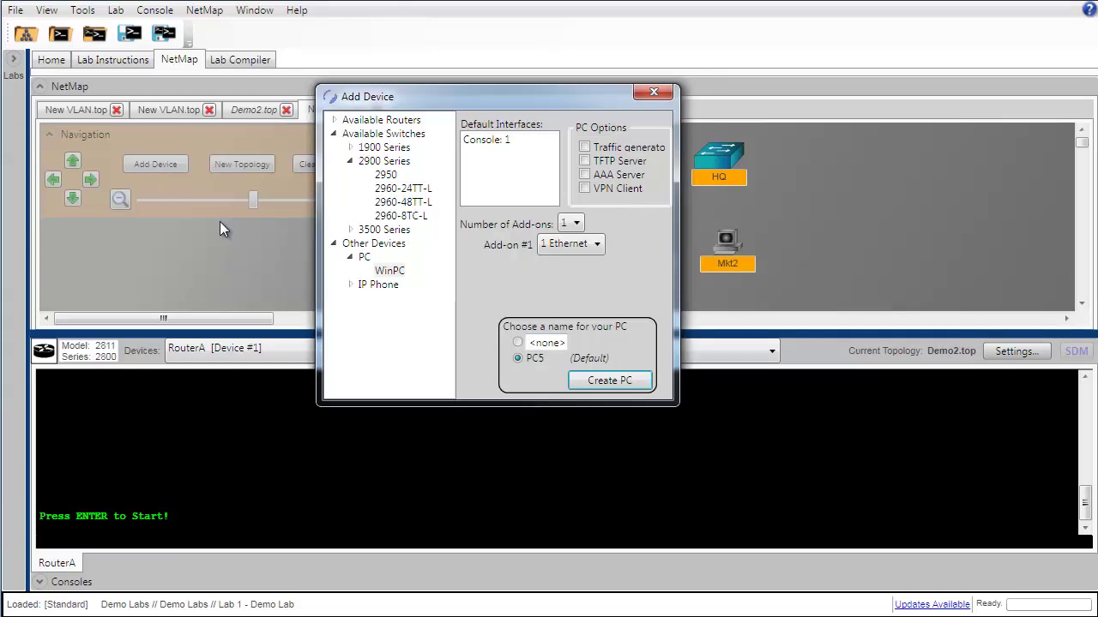
{"action": "left_click", "coordinate": [610, 380]}
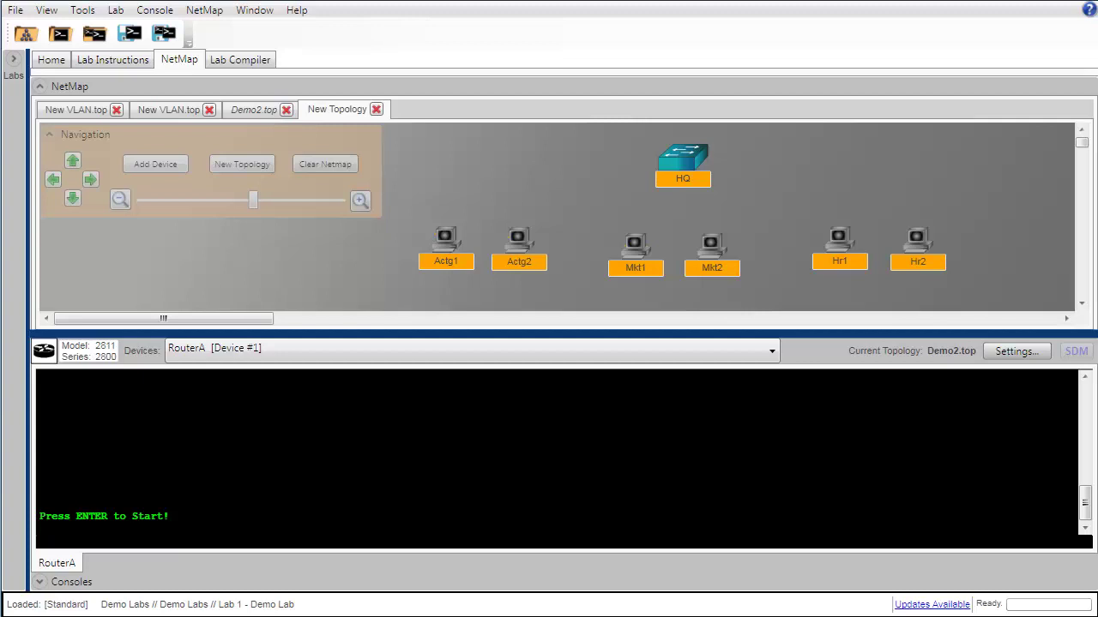
Connect each PC (Actg1, Actg2, Mkt1, Mkt2, Hr1, Hr2) to the HQ switch
{"action": "right_click", "coordinate": [444, 241]}
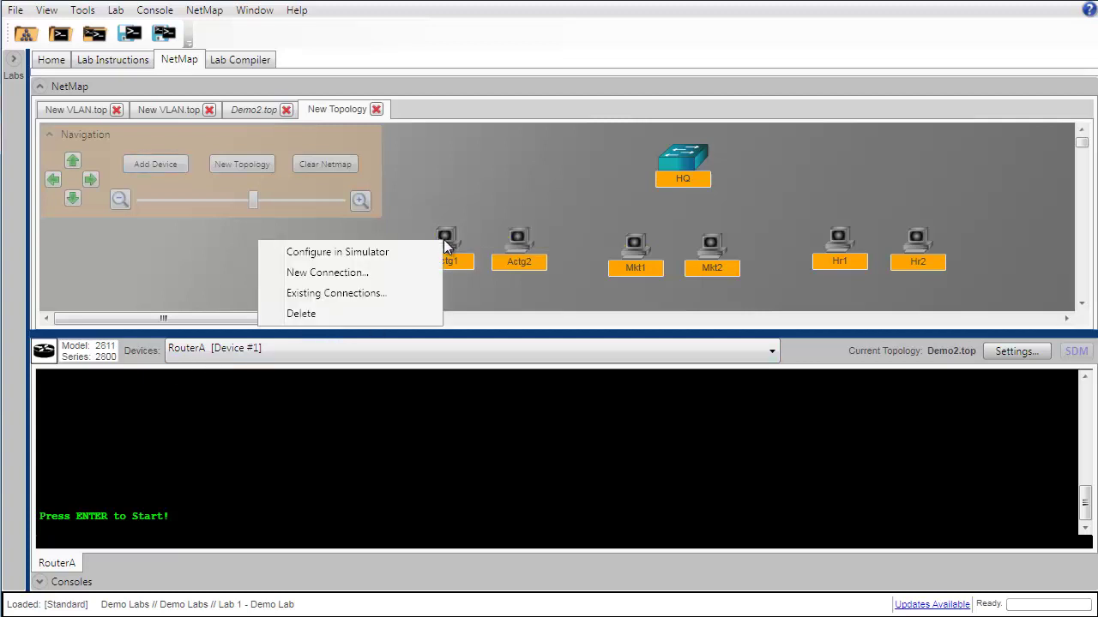
{"action": "left_click", "coordinate": [388, 271]}
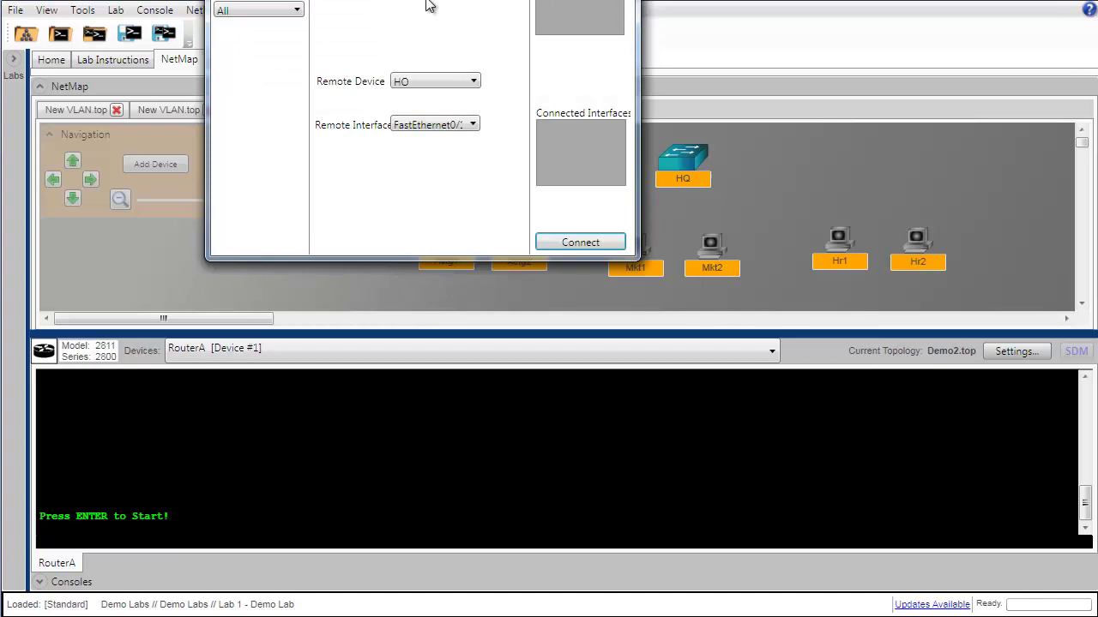
{"action": "left_click", "coordinate": [580, 243]}
{"action": "right_click", "coordinate": [524, 248]}
{"action": "left_click", "coordinate": [470, 279]}
{"action": "left_click", "coordinate": [579, 243]}
{"action": "right_click", "coordinate": [635, 245]}
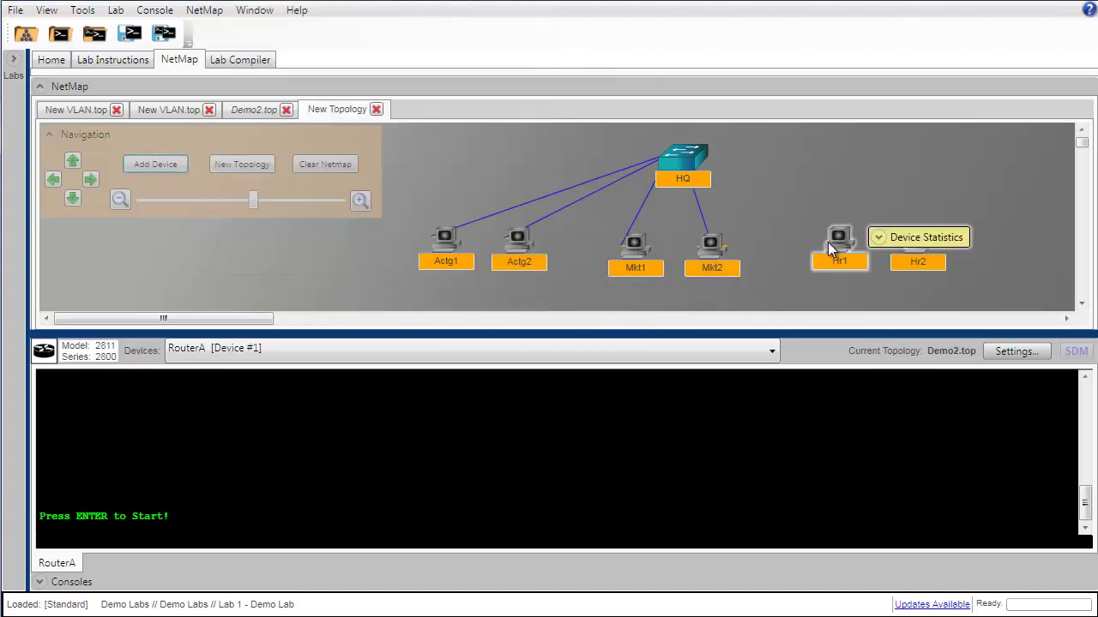
{"action": "right_click", "coordinate": [832, 242]}
{"action": "left_click", "coordinate": [778, 272]}
{"action": "left_click", "coordinate": [579, 243]}
{"action": "right_click", "coordinate": [915, 242]}
{"action": "left_click", "coordinate": [862, 272]}
{"action": "left_click", "coordinate": [580, 242]}
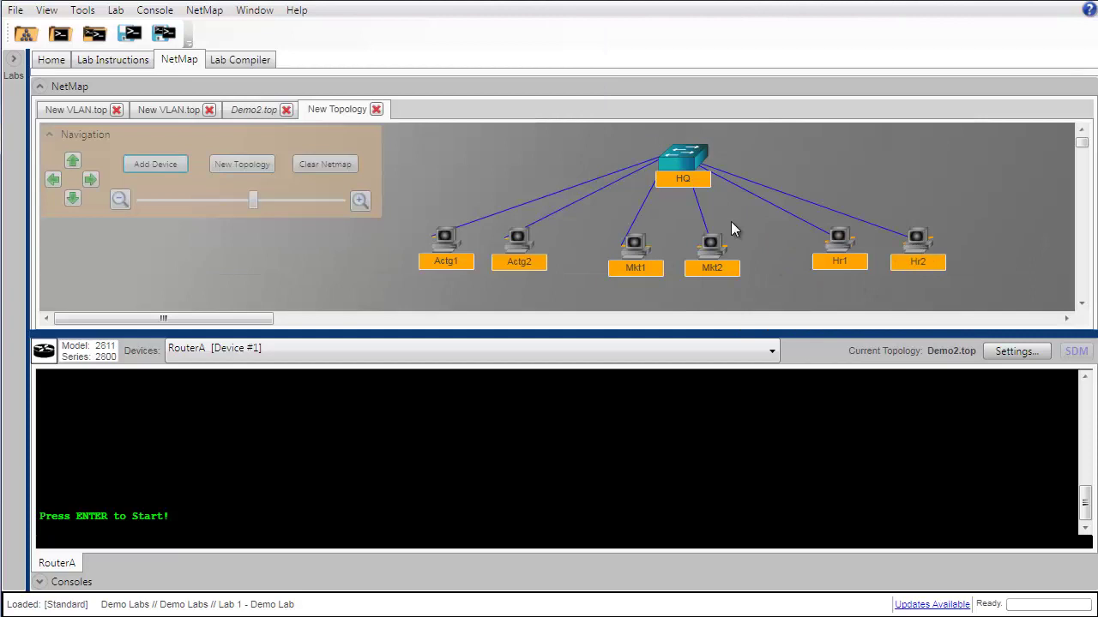
{"action": "right_click", "coordinate": [689, 155]}
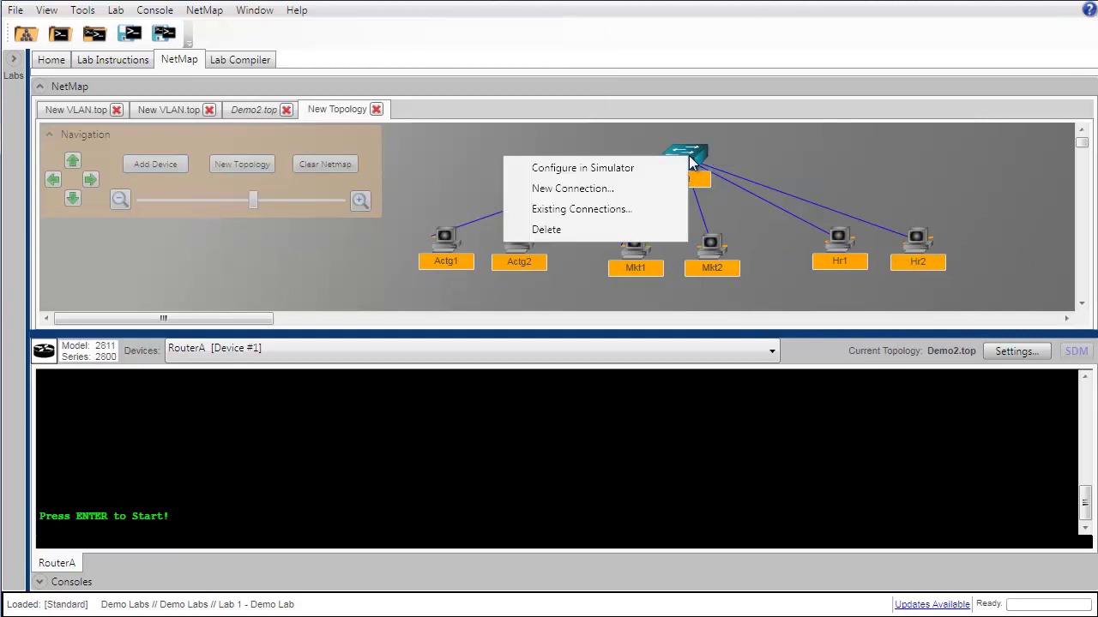
{"action": "left_click", "coordinate": [612, 211]}
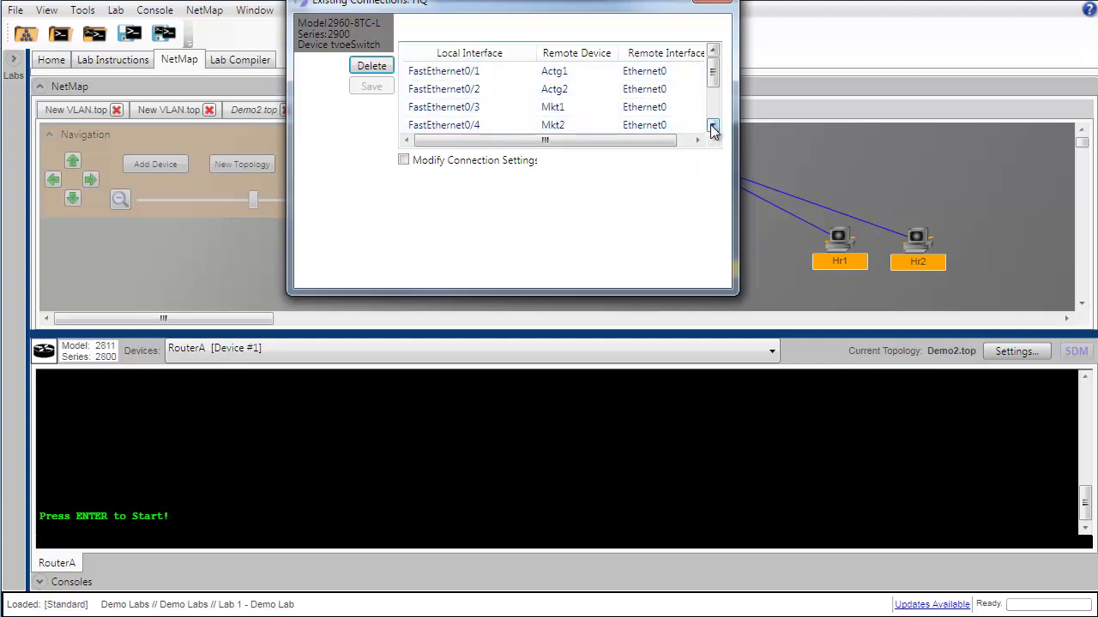
{"action": "scroll", "coordinate": [688, 122], "scroll_direction": "down", "scroll_amount": 1}
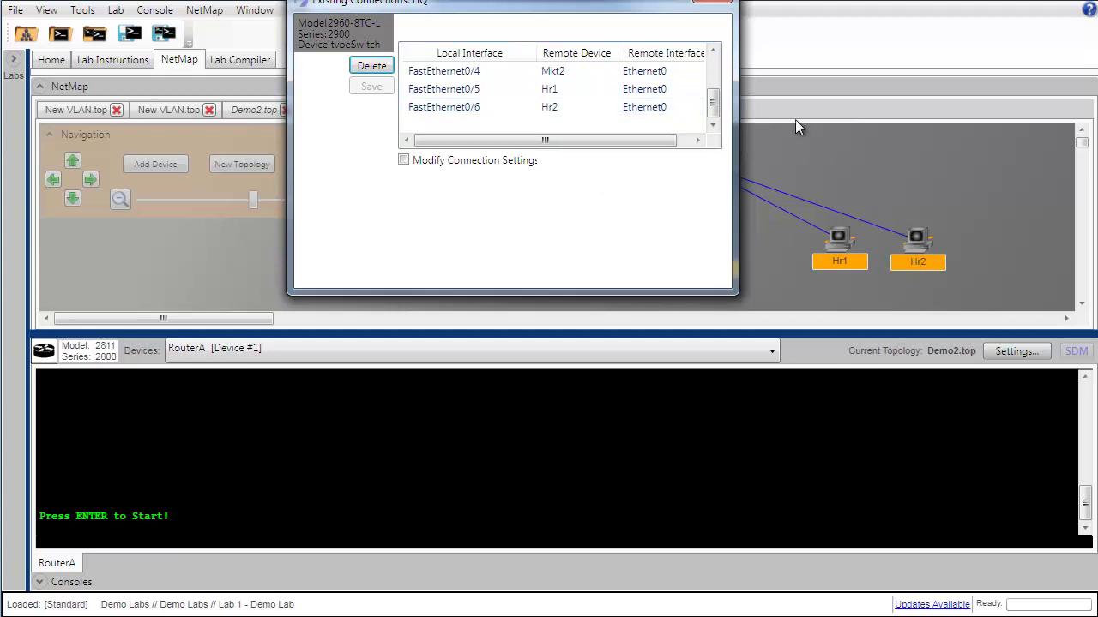
{"action": "left_click", "coordinate": [719, 3]}
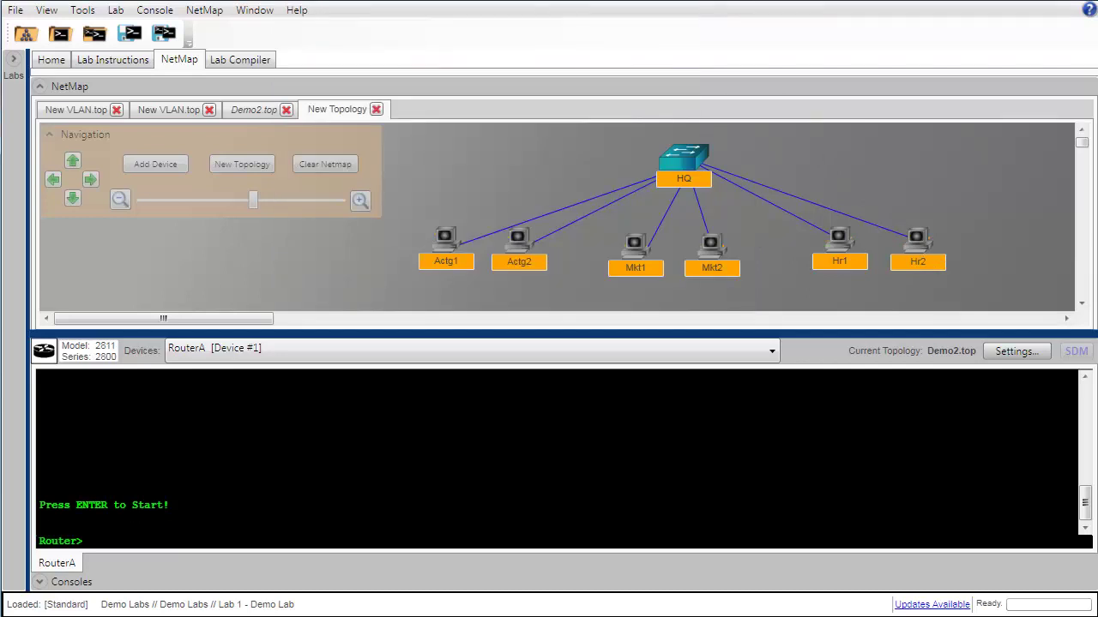
Save the topology as VLAN.top and acknowledge the saved confirmation
{"action": "left_click", "coordinate": [212, 12]}
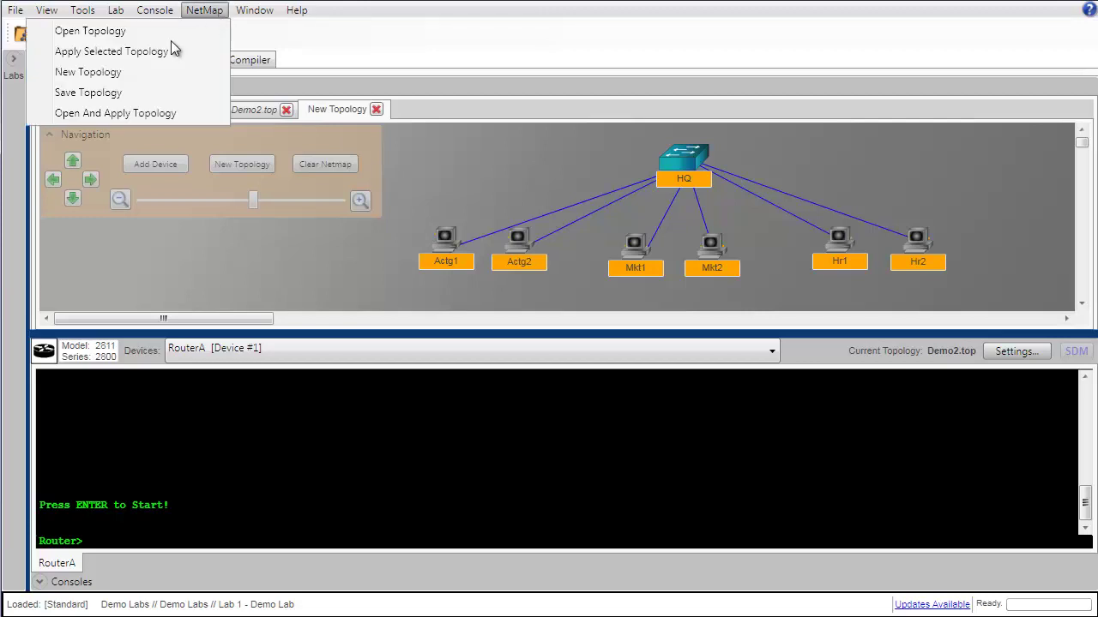
{"action": "left_click", "coordinate": [88, 92]}
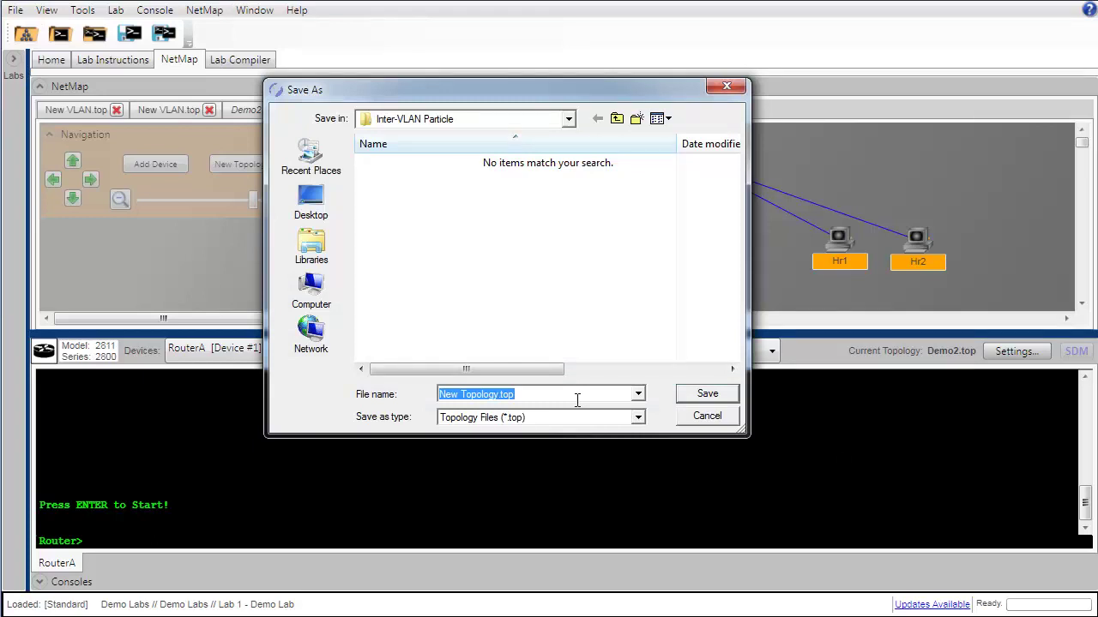
{"action": "type", "text": "VLAN"}
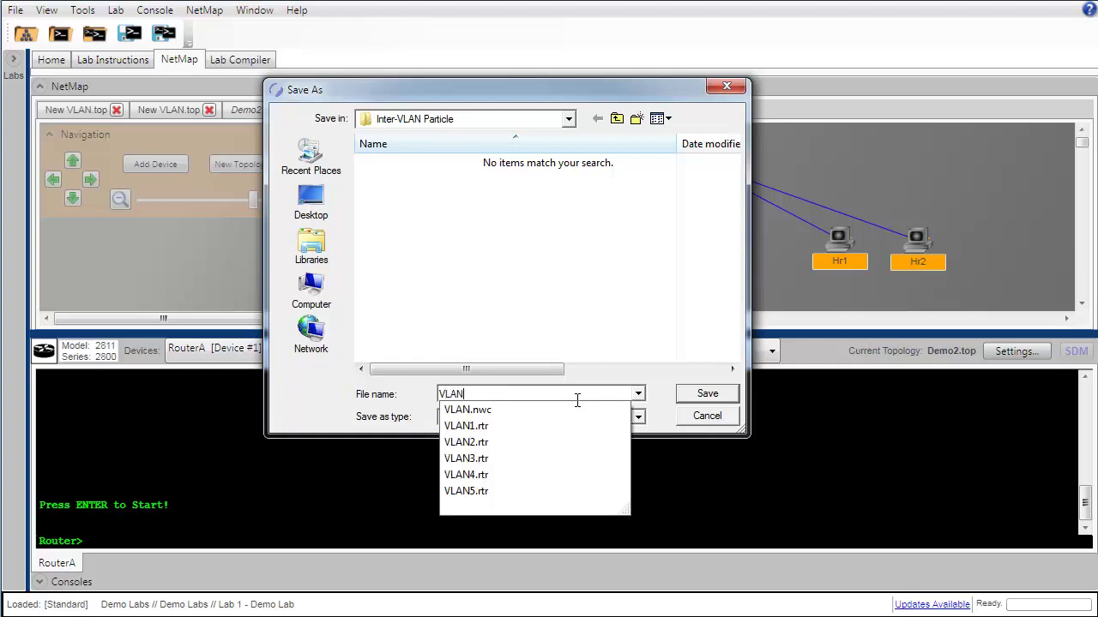
{"action": "type", "text": ".top"}
{"action": "left_click", "coordinate": [685, 393]}
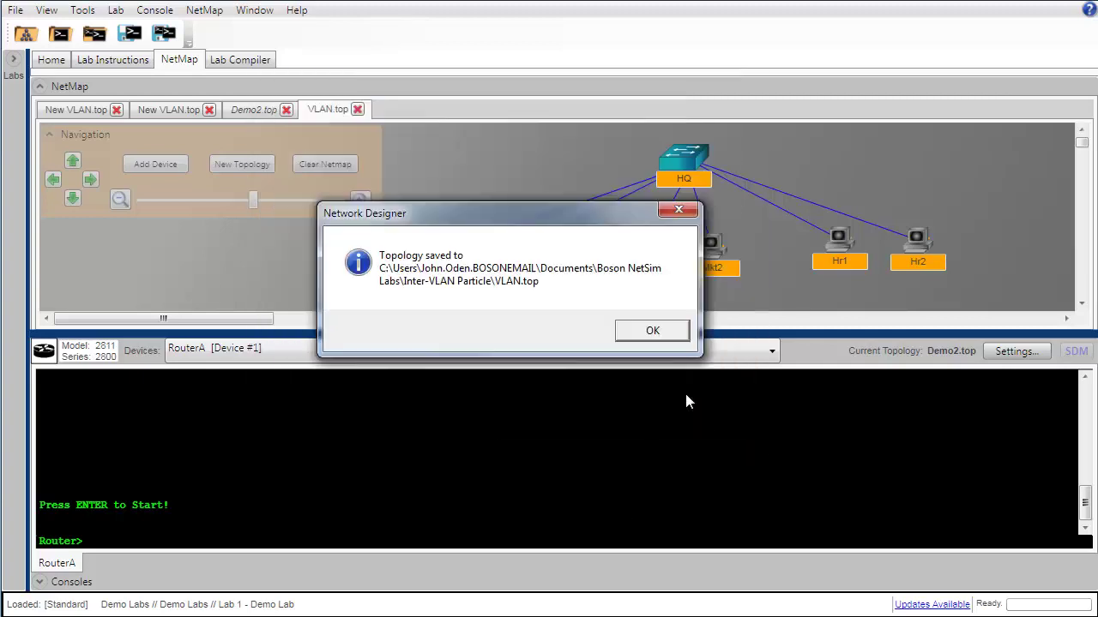
{"action": "left_click", "coordinate": [666, 333]}
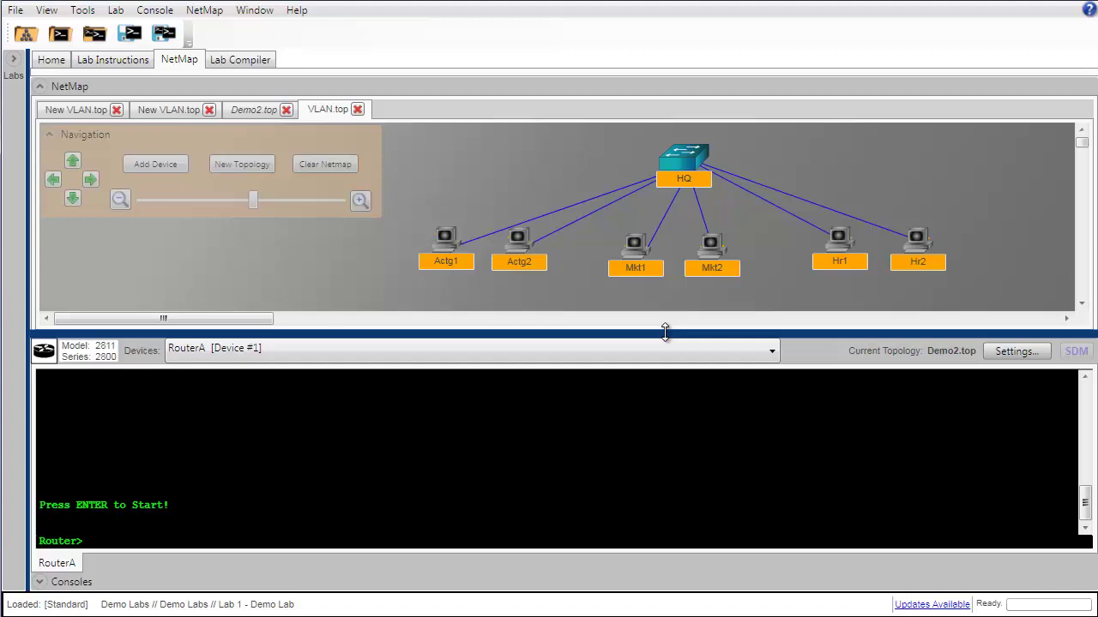
Apply the VLAN.top topology to the simulator, agreeing to close the current lab
{"action": "left_click", "coordinate": [208, 14]}
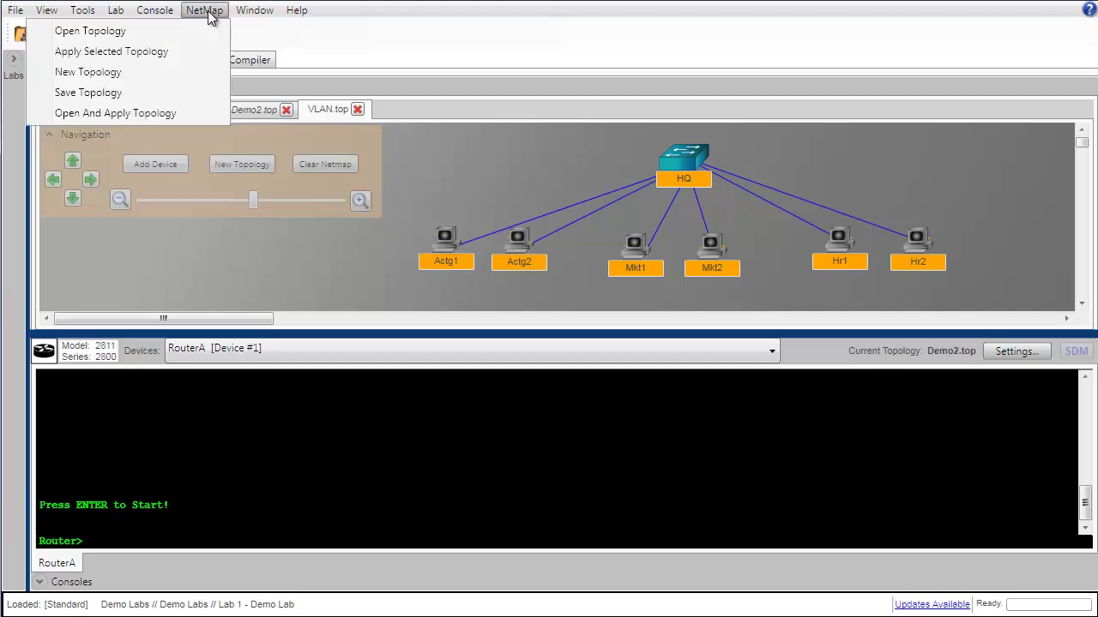
{"action": "left_click", "coordinate": [154, 53]}
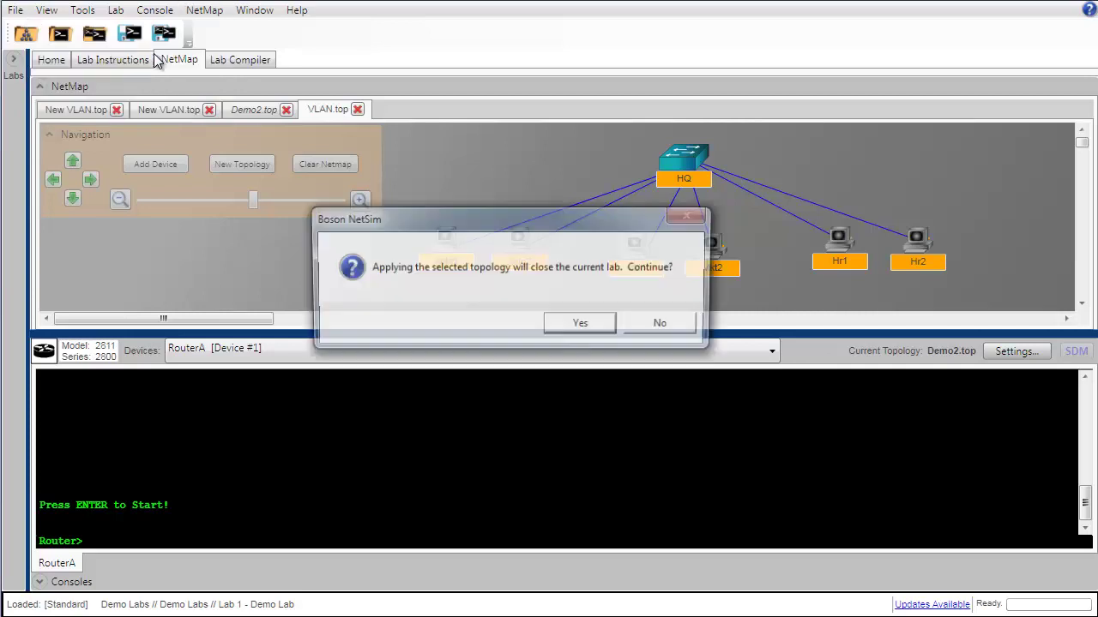
{"action": "left_click", "coordinate": [582, 320]}
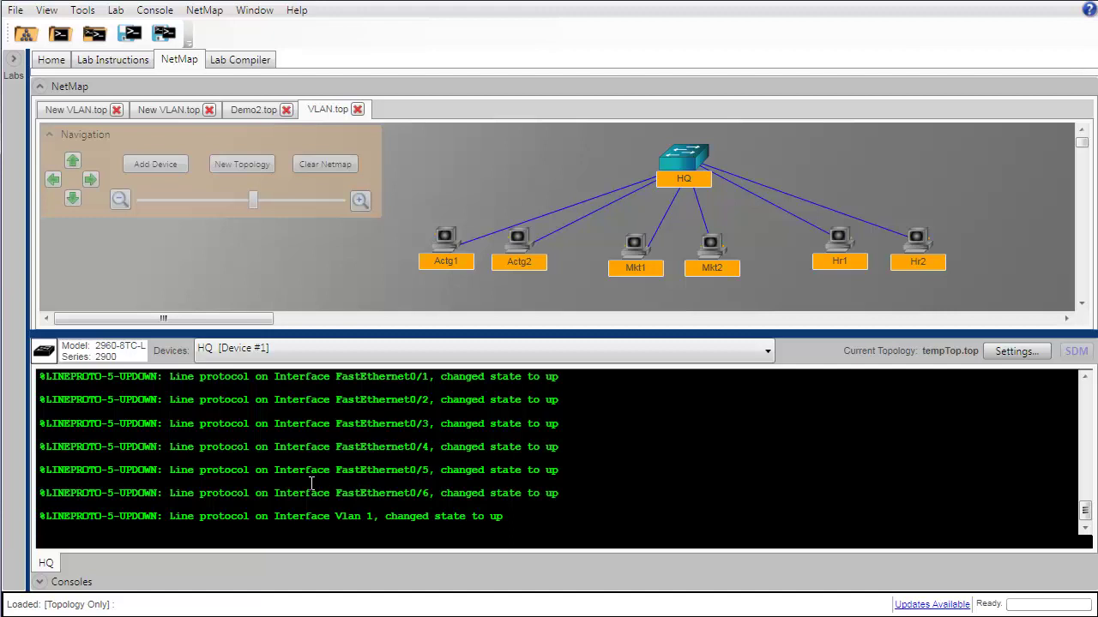
Wake the HQ console and open simulator consoles for Actg1, Actg2 and Mkt1
{"action": "key", "text": "Return"}
{"action": "key", "text": "Return"}
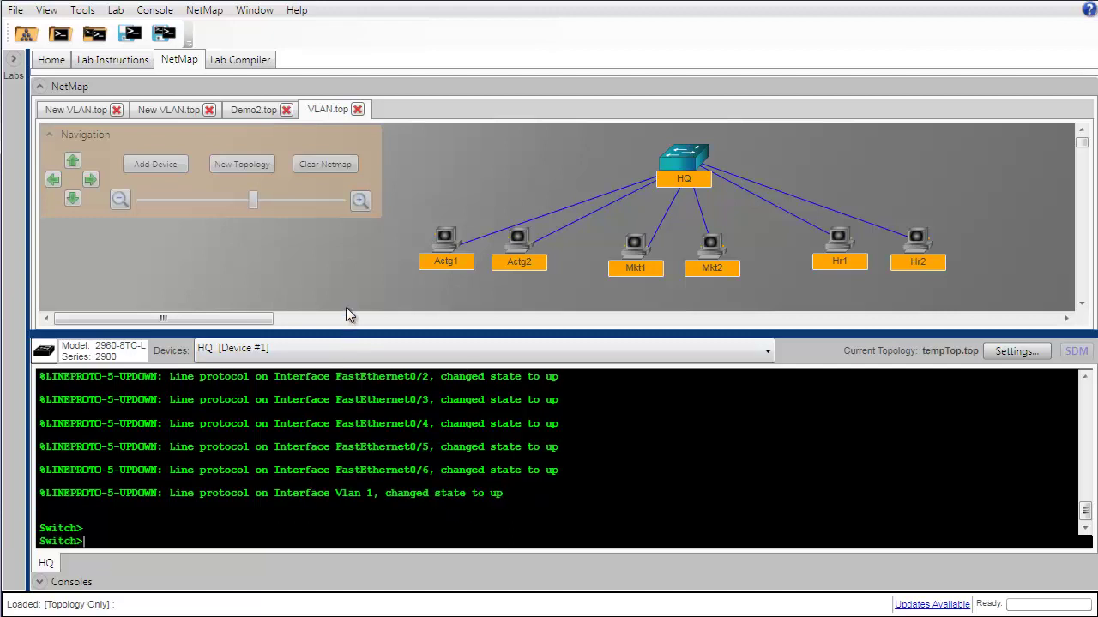
{"action": "mouse_move", "coordinate": [443, 259]}
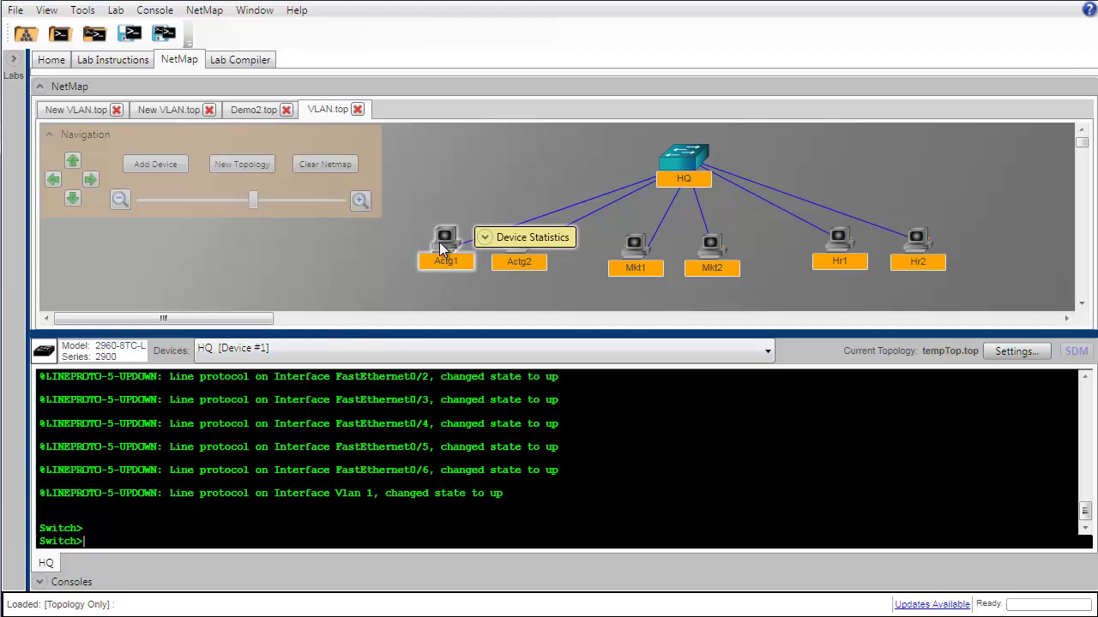
{"action": "right_click", "coordinate": [440, 243]}
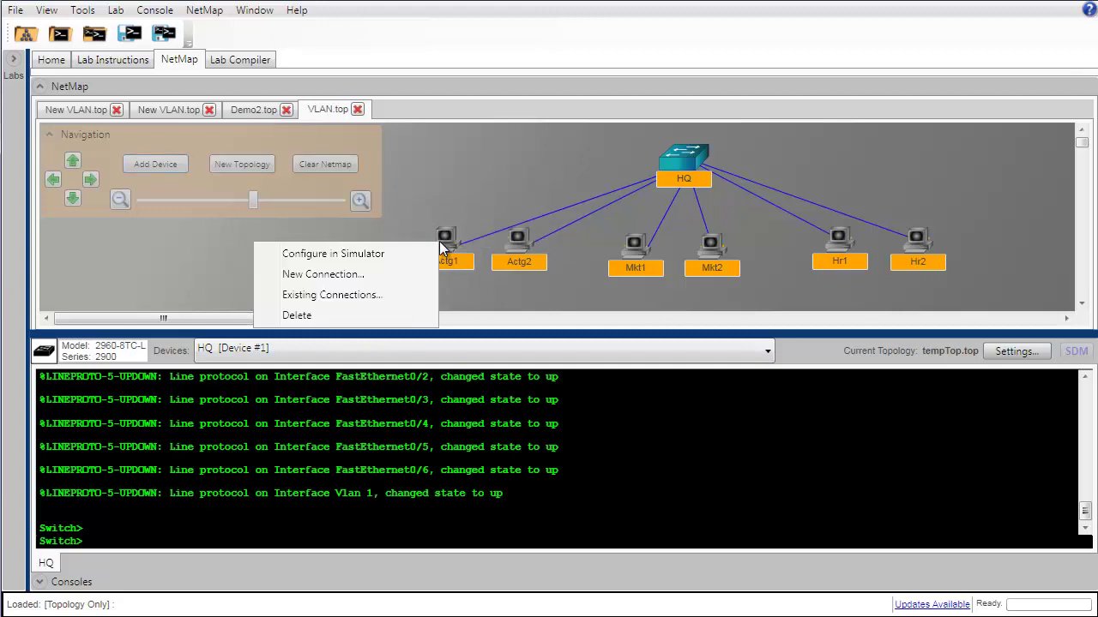
{"action": "left_click", "coordinate": [394, 254]}
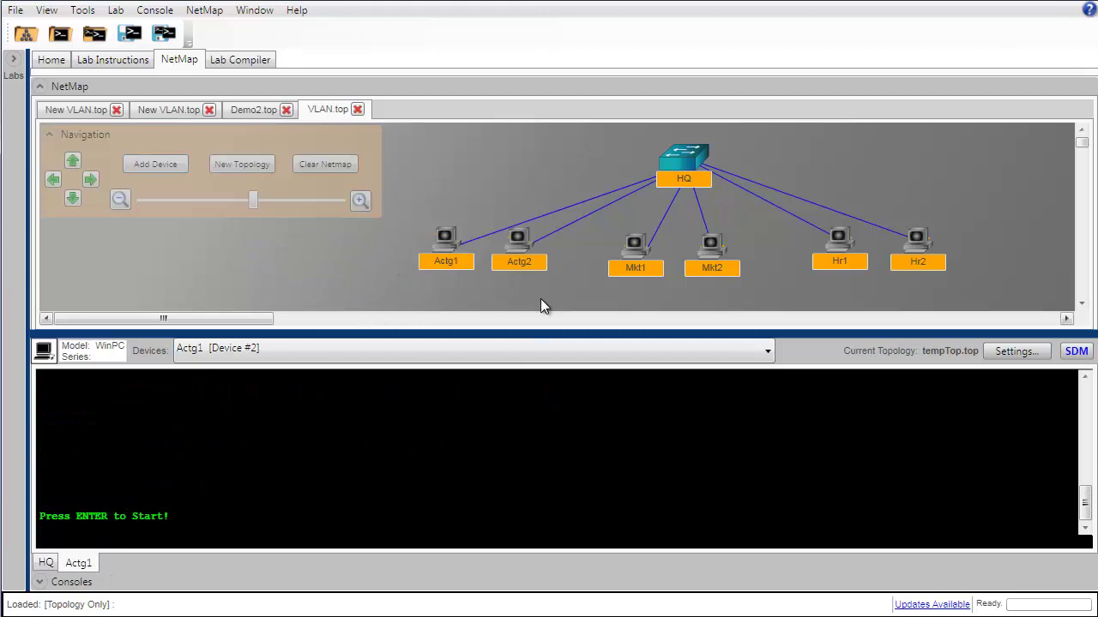
{"action": "right_click", "coordinate": [515, 252]}
{"action": "left_click", "coordinate": [412, 255]}
{"action": "right_click", "coordinate": [635, 247]}
{"action": "left_click", "coordinate": [564, 255]}
Open consoles for Mkt2, Hr1 and Hr2, then bring up Actg1's C:> prompt
{"action": "right_click", "coordinate": [711, 247]}
{"action": "left_click", "coordinate": [591, 255]}
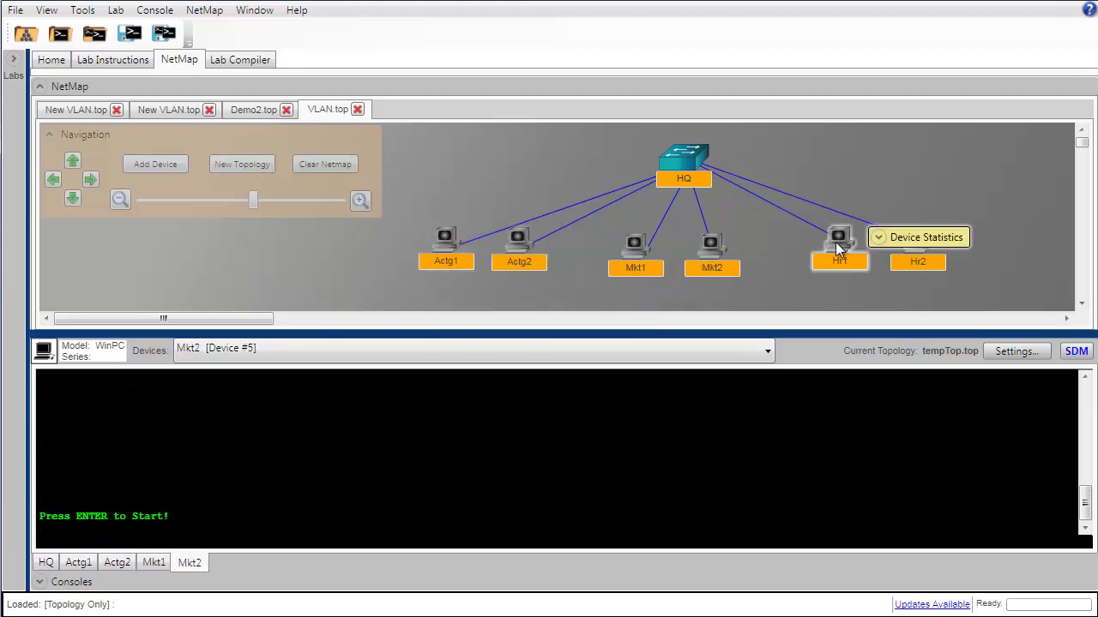
{"action": "right_click", "coordinate": [836, 240]}
{"action": "left_click", "coordinate": [703, 255]}
{"action": "right_click", "coordinate": [907, 248]}
{"action": "left_click", "coordinate": [785, 261]}
{"action": "left_click", "coordinate": [78, 563]}
{"action": "left_click", "coordinate": [207, 511]}
{"action": "key", "text": "Return"}
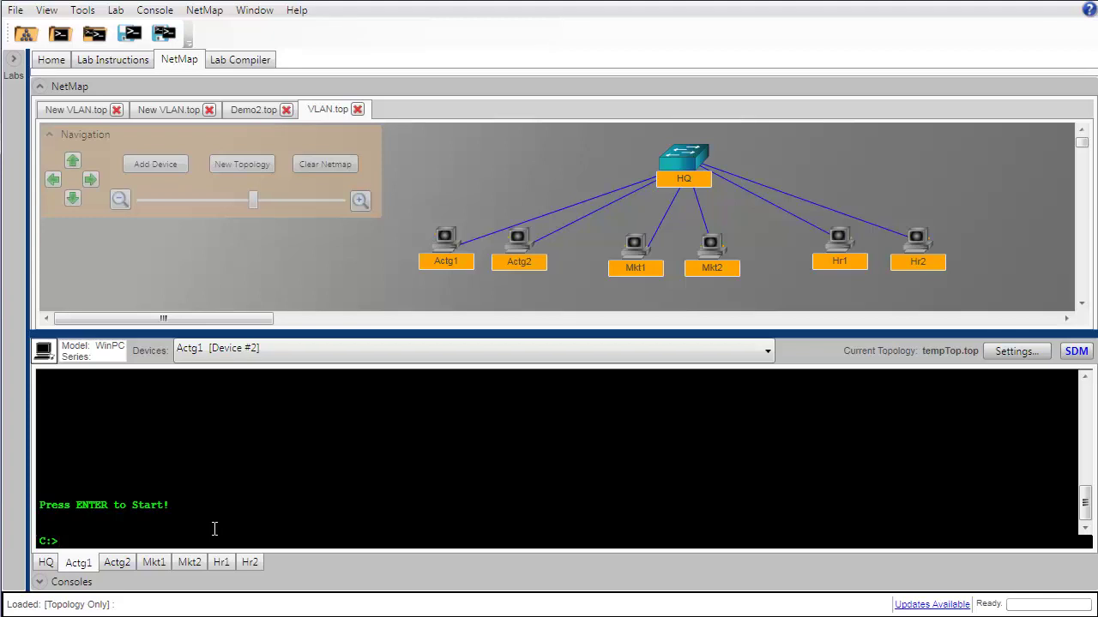
Run ipconfig /ip 192.168.10.1 255.255.255.0 on Actg1
{"action": "type", "text": "ipconfig /ip 192.168.10.1"}
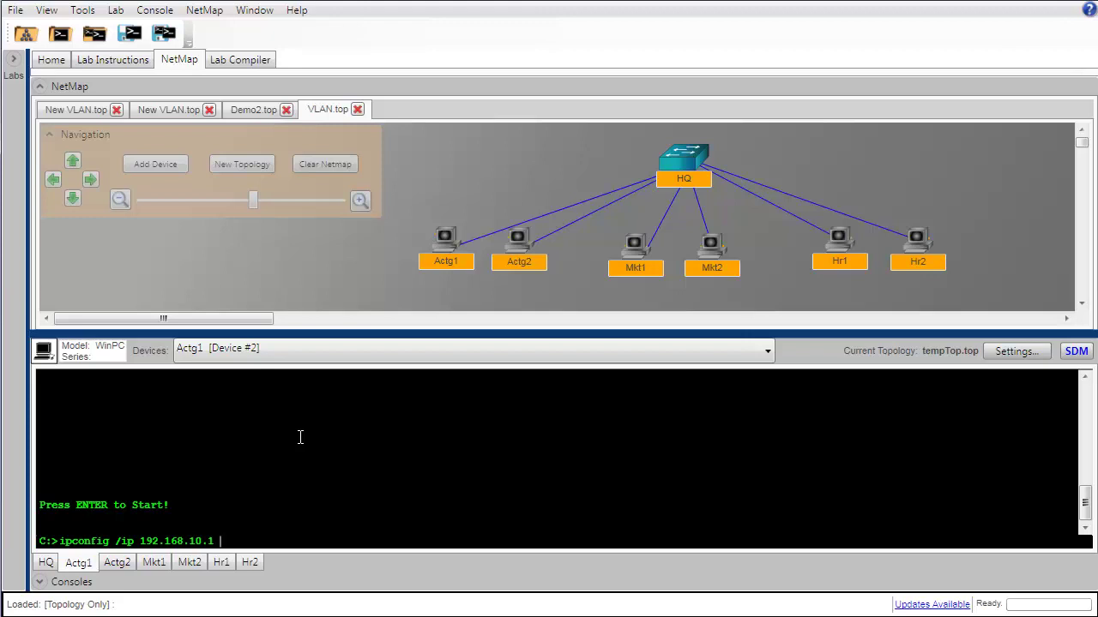
{"action": "type", "text": "255.255.255.0"}
{"action": "key", "text": "Return"}
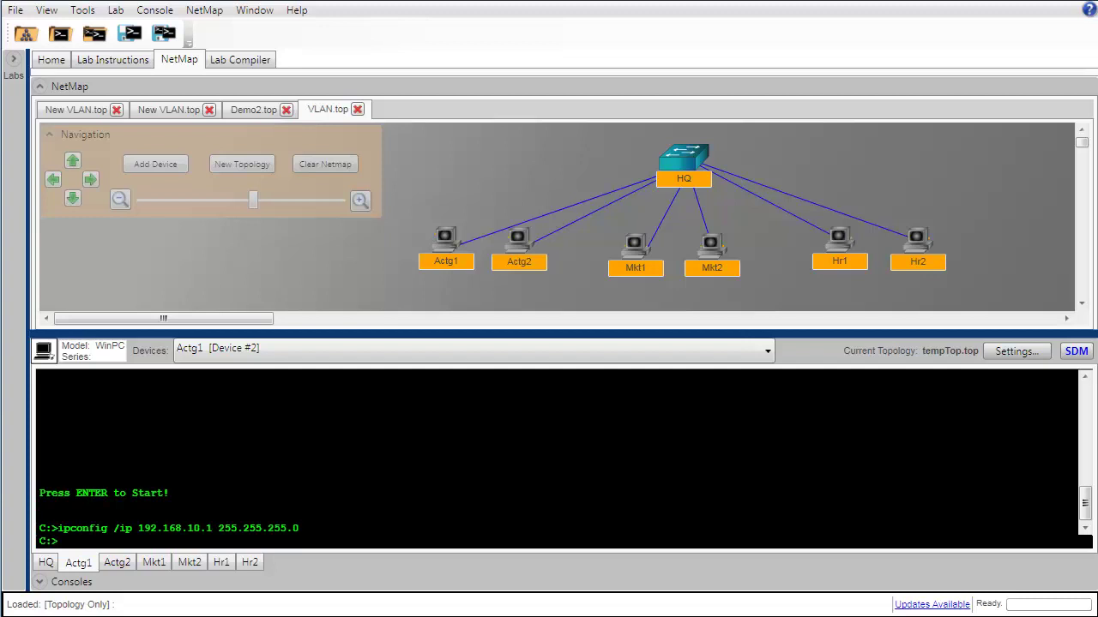
Give Actg2, Mkt1, Mkt2 and Hr1 addresses 192.168.10.2–.5, mask 255.255.255.0, then return to Actg1
{"action": "left_click", "coordinate": [120, 562]}
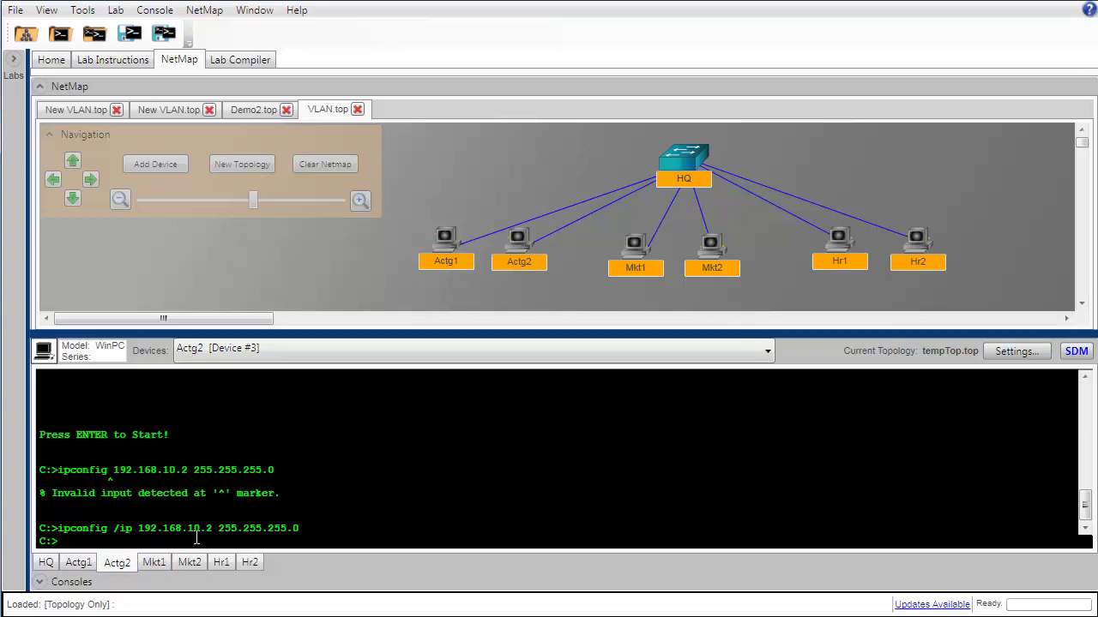
{"action": "left_click", "coordinate": [154, 564]}
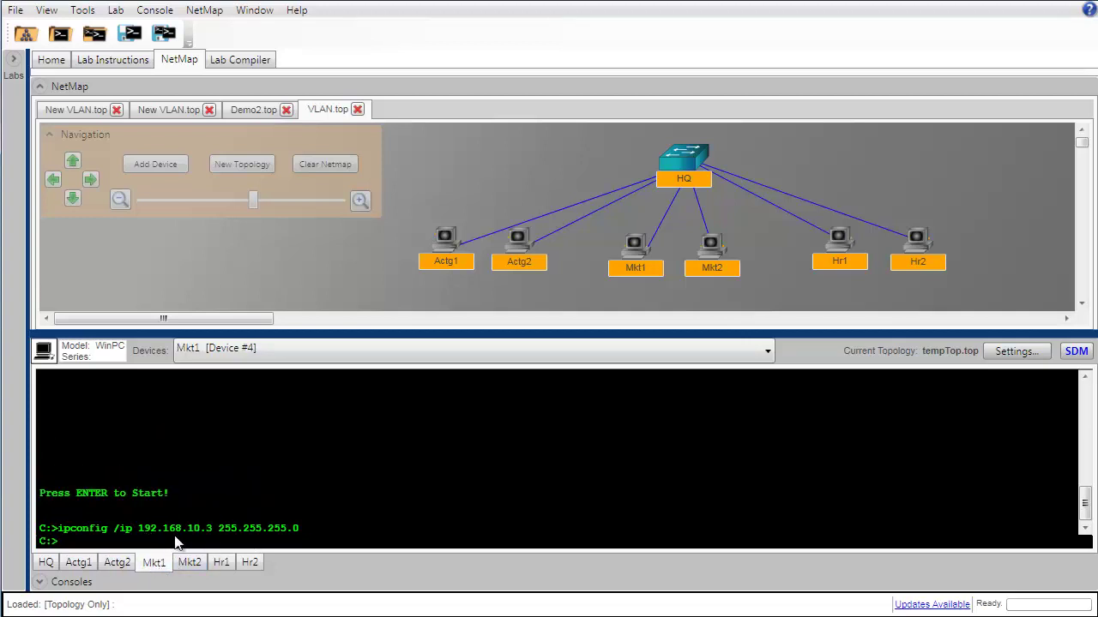
{"action": "left_click", "coordinate": [191, 562]}
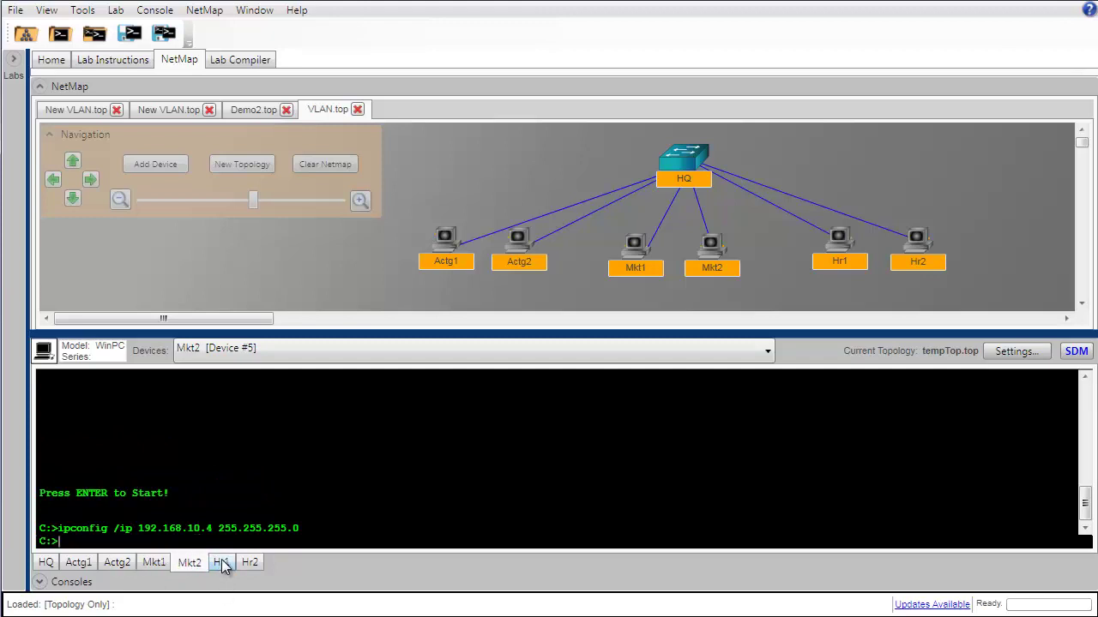
{"action": "left_click", "coordinate": [222, 564]}
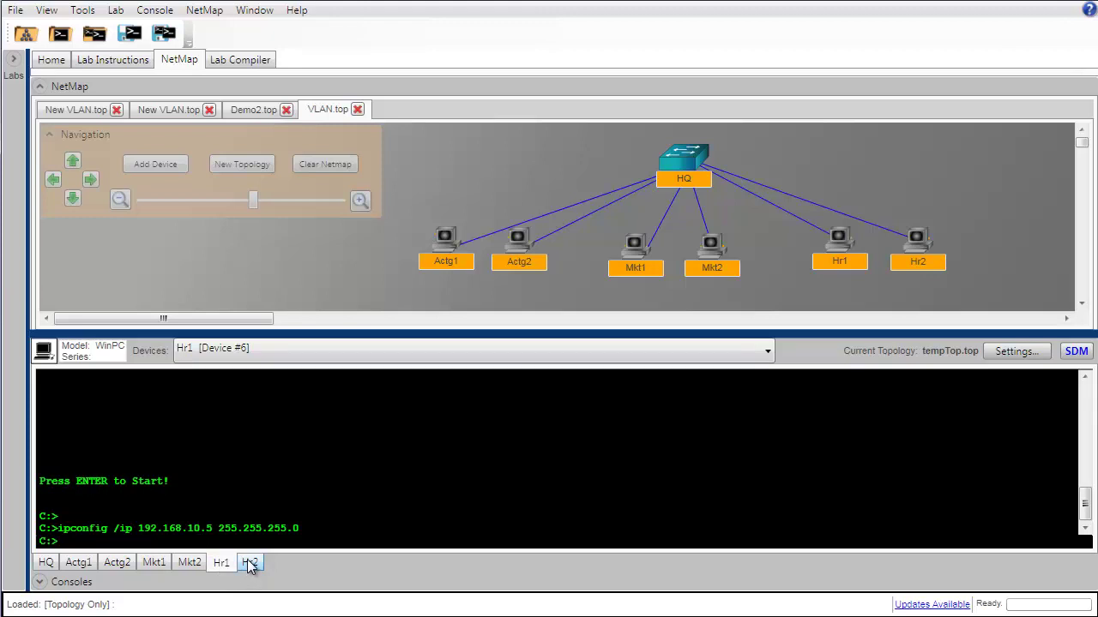
{"action": "left_click", "coordinate": [249, 563]}
{"action": "left_click", "coordinate": [78, 562]}
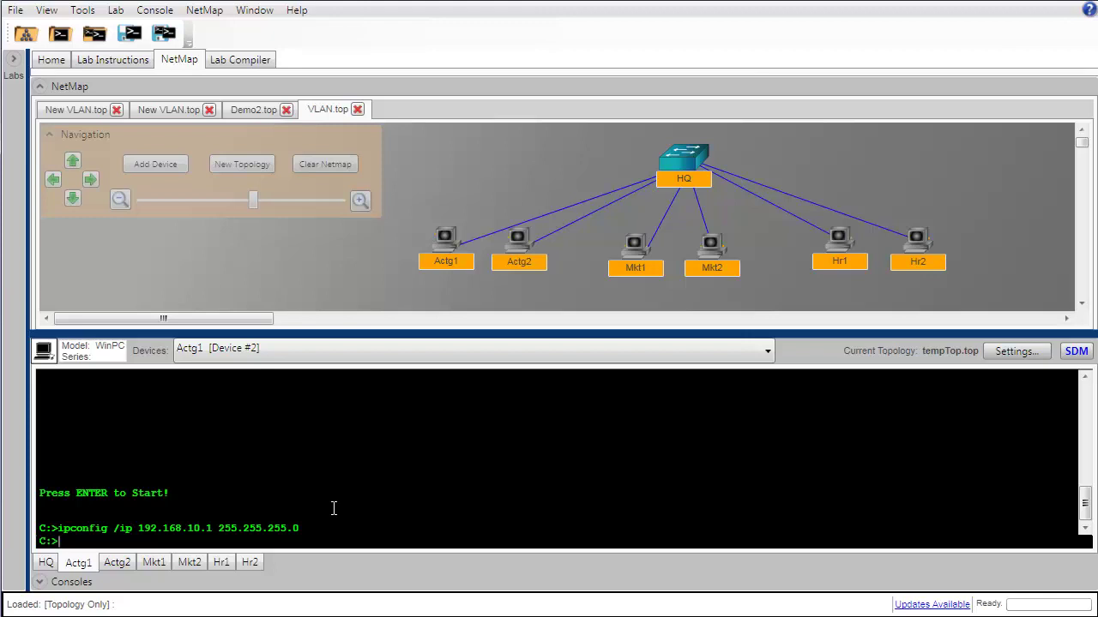
Ping 192.168.10.3, .4, .5 and .6 from Actg1
{"action": "type", "text": "ping 192.168.10.3"}
{"action": "key", "text": "Return"}
{"action": "type", "text": "ping 192.168.10.3"}
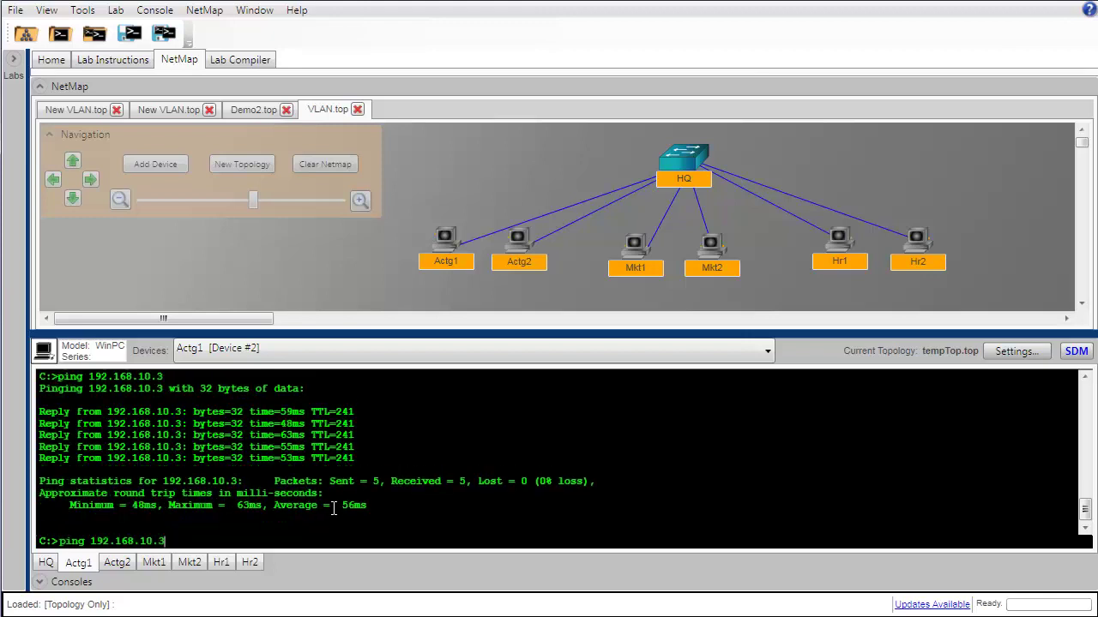
{"action": "key", "text": "BackSpace"}
{"action": "type", "text": "4"}
{"action": "key", "text": "Return"}
{"action": "type", "text": "ping 192.168.10.5"}
{"action": "key", "text": "Return"}
{"action": "type", "text": "ping 192.168.10.6"}
{"action": "key", "text": "Return"}
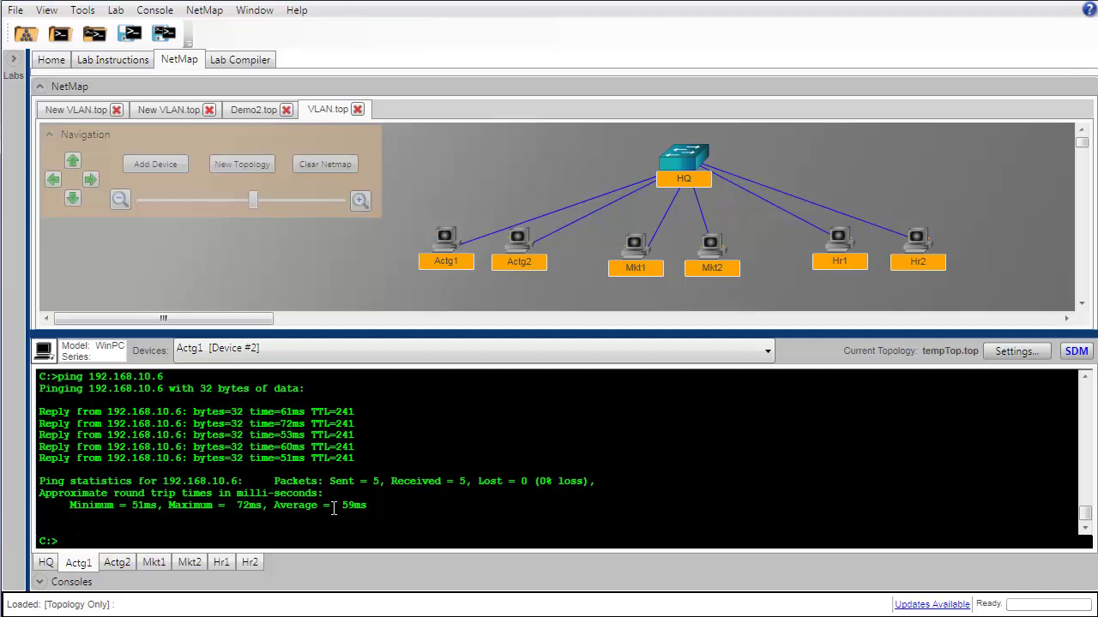